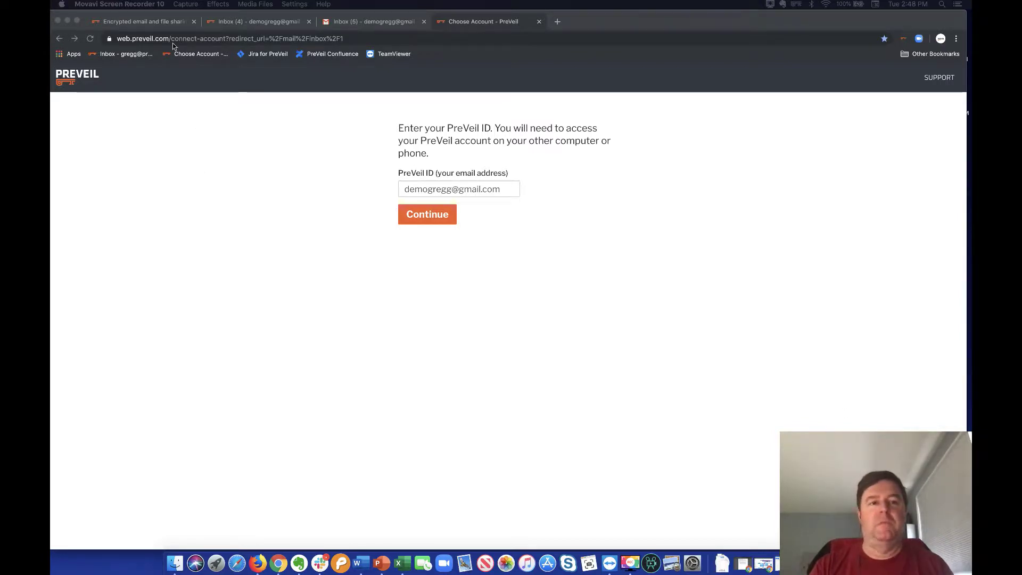
Step: Browse the PreVeil homepage and encrypted PreVeil inbox, then switch to the Gmail inbox tab
click(144, 21)
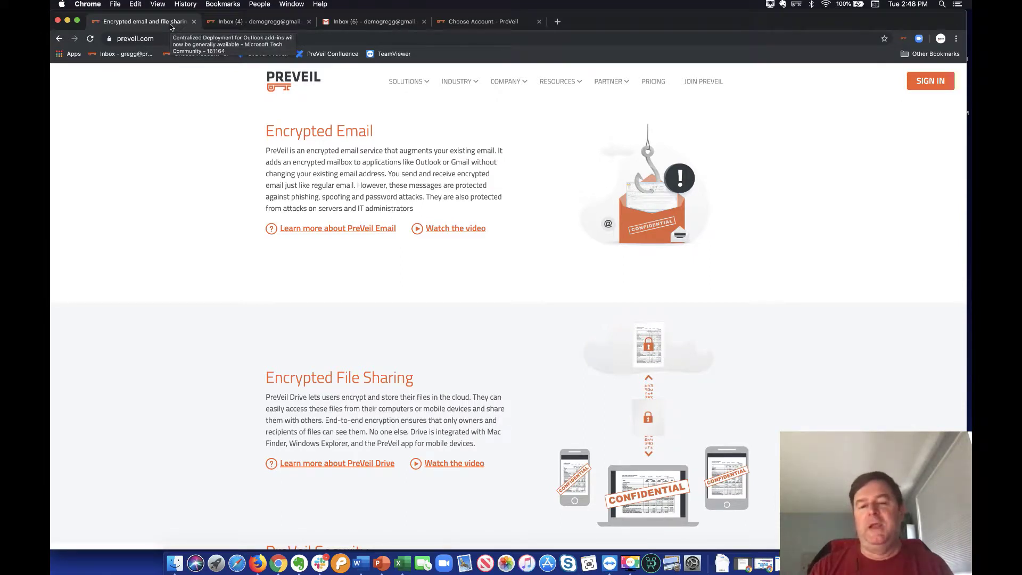
click(240, 22)
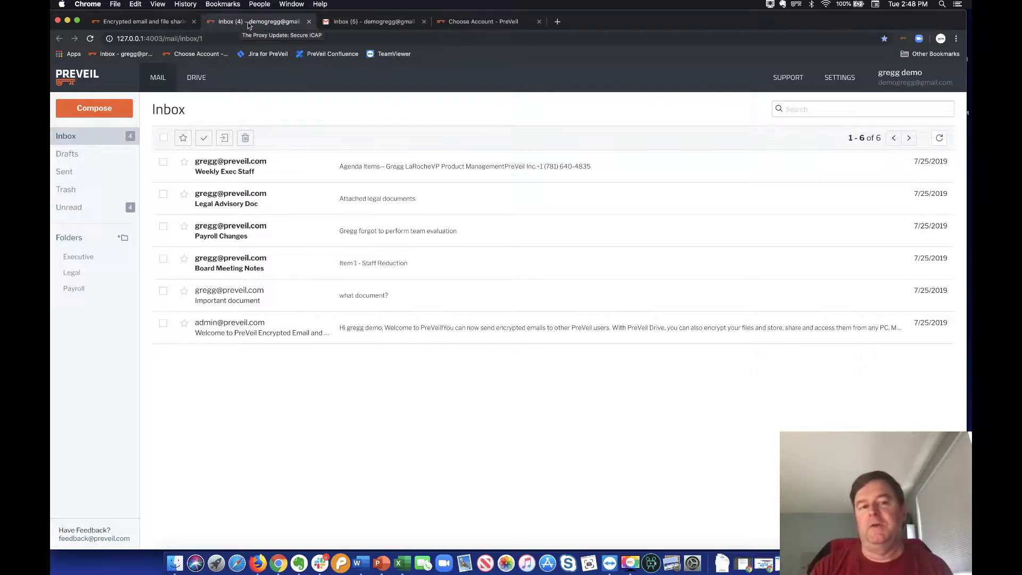
click(345, 26)
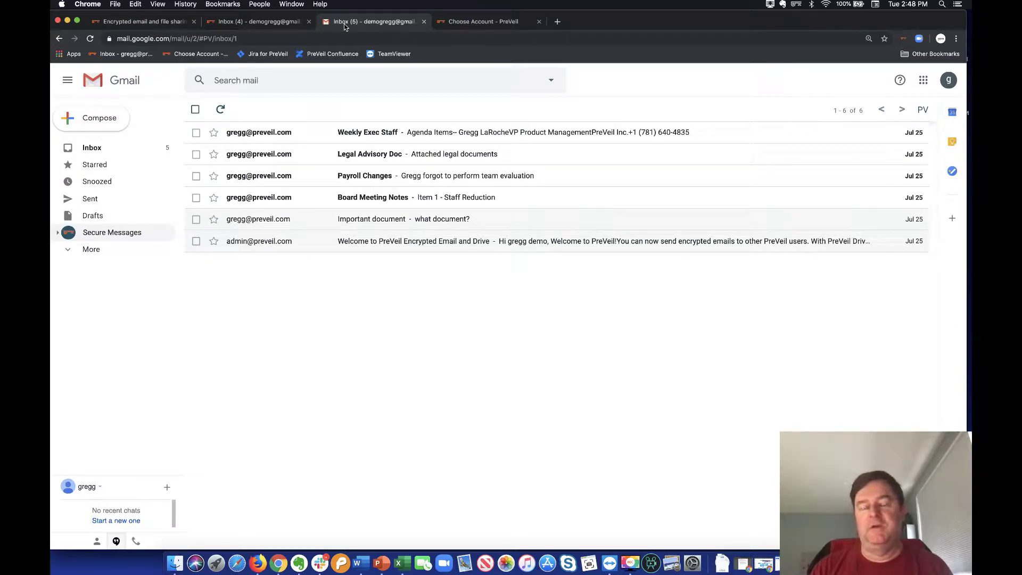
Step: Compare Gmail's Inbox with Secure Messages, briefly expanding its Executive, Legal and Payroll subfolders
click(87, 150)
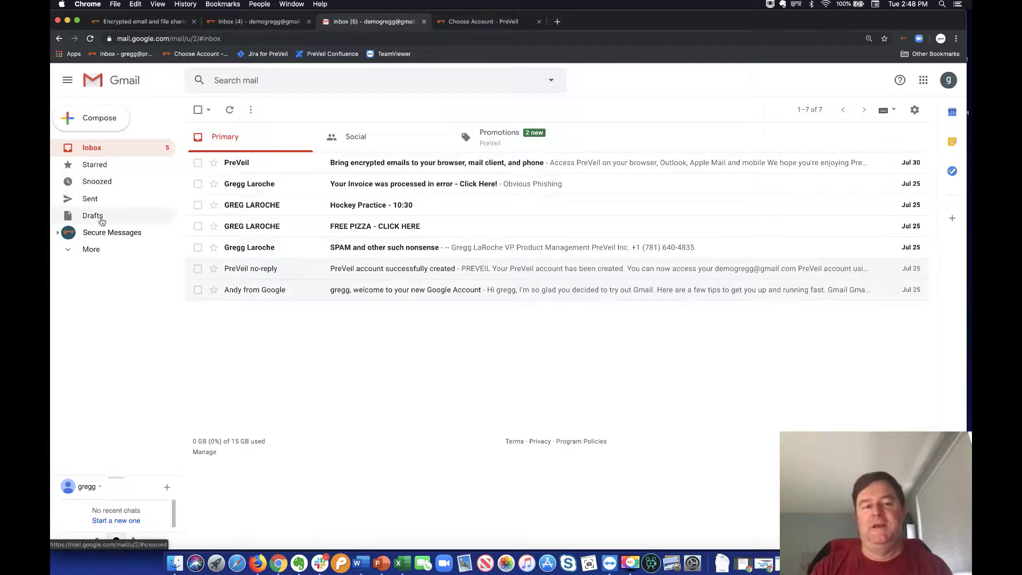
click(101, 237)
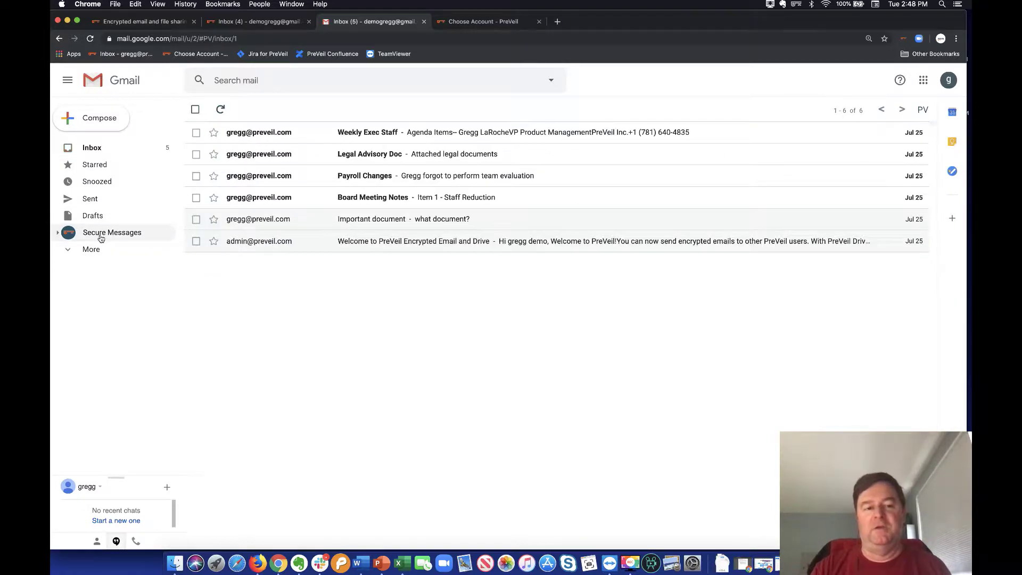
click(60, 234)
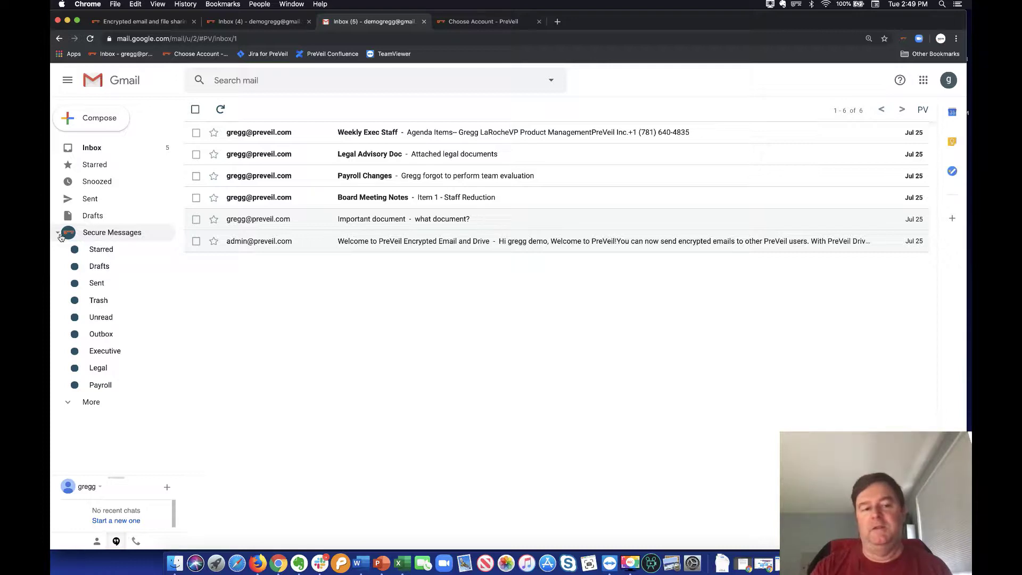
click(60, 236)
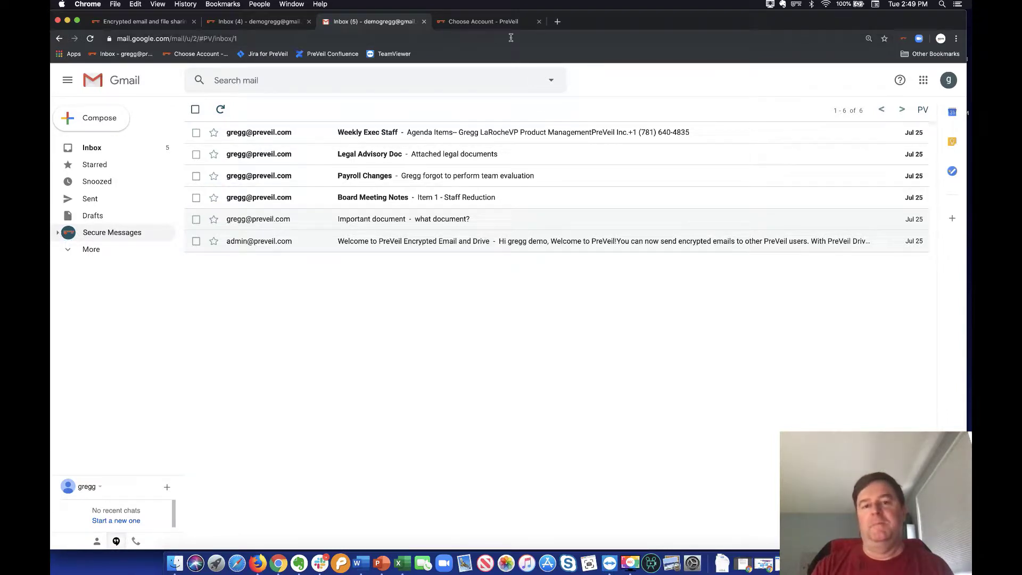
Step: On the Choose Account - PreVeil tab, submit the PreVeil ID to reach Awaiting Connection
click(500, 23)
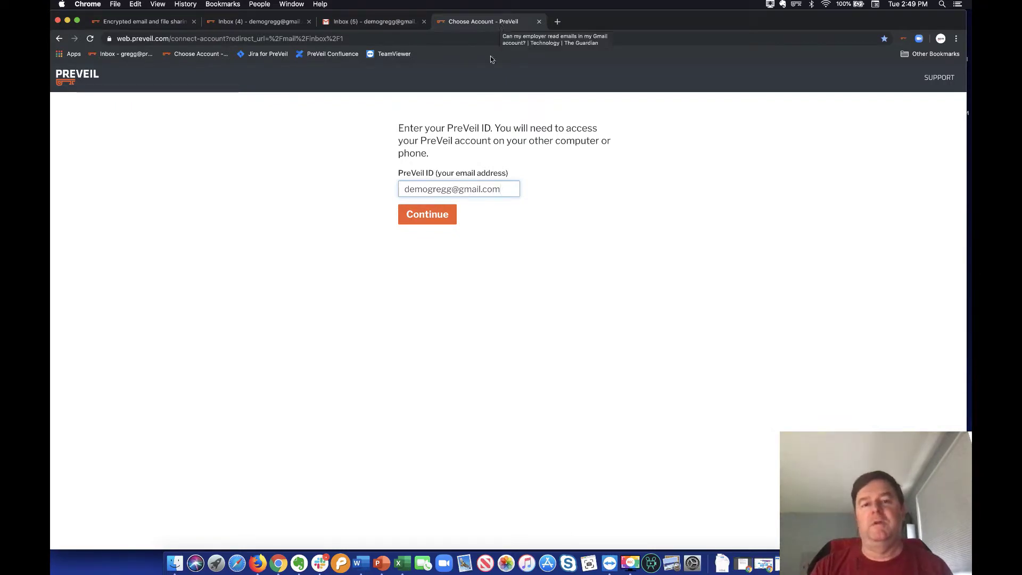
click(439, 222)
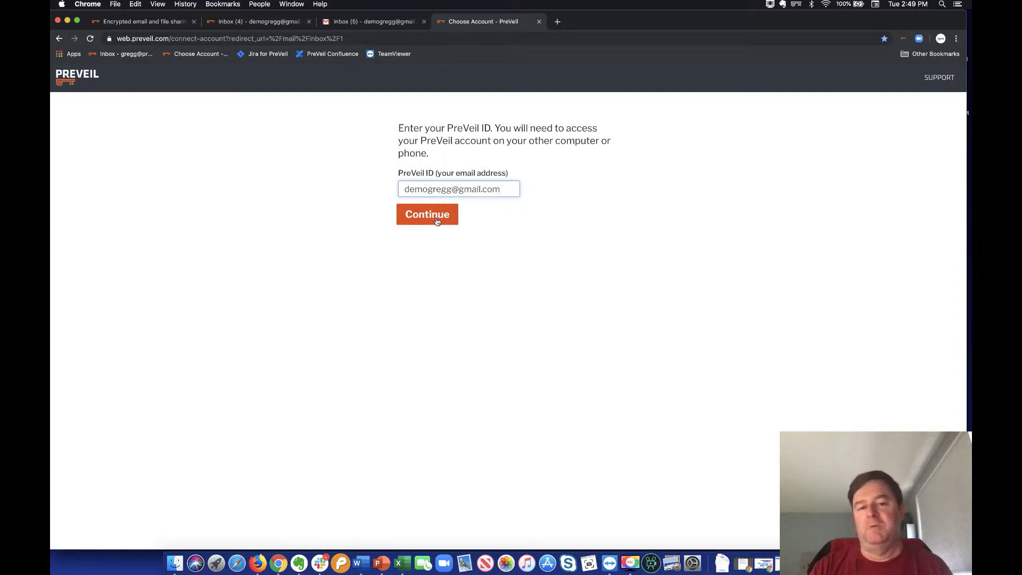
click(437, 221)
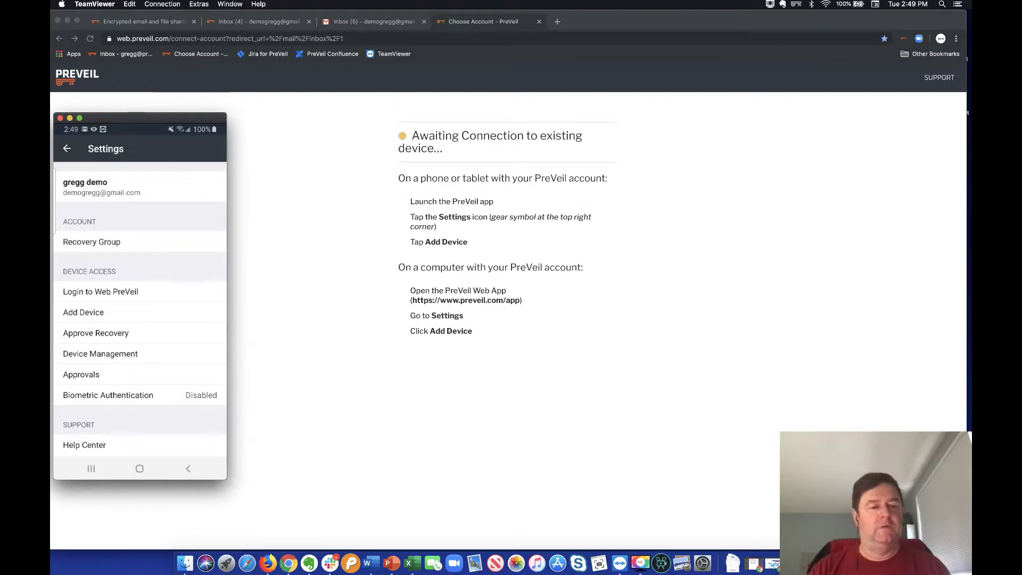
Step: Choose Login to Web PreVeil in the mirrored phone app to scan the connection code
click(145, 298)
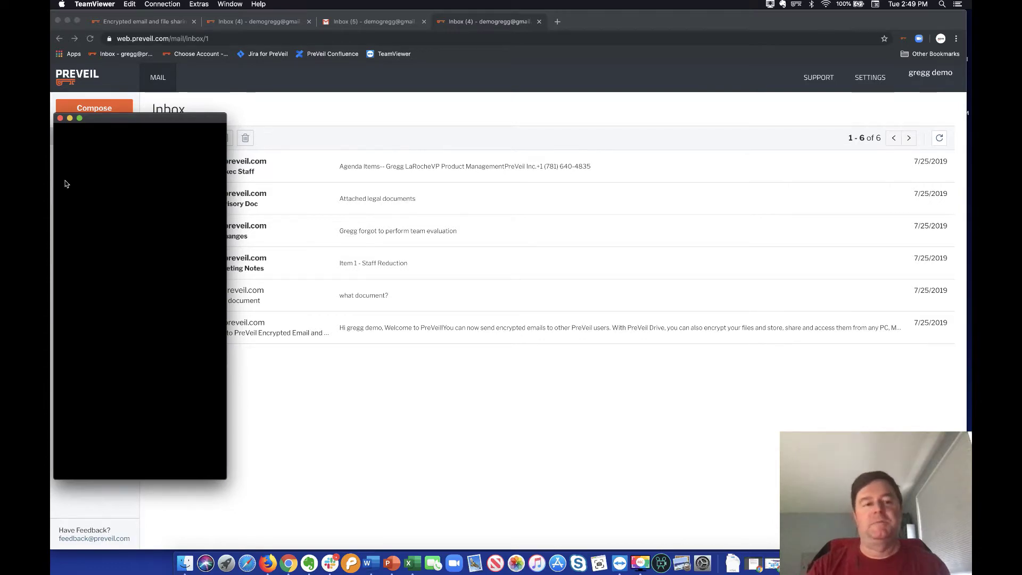
Step: Minimize the TeamViewer phone mirror to show the six-message PreVeil inbox
click(69, 118)
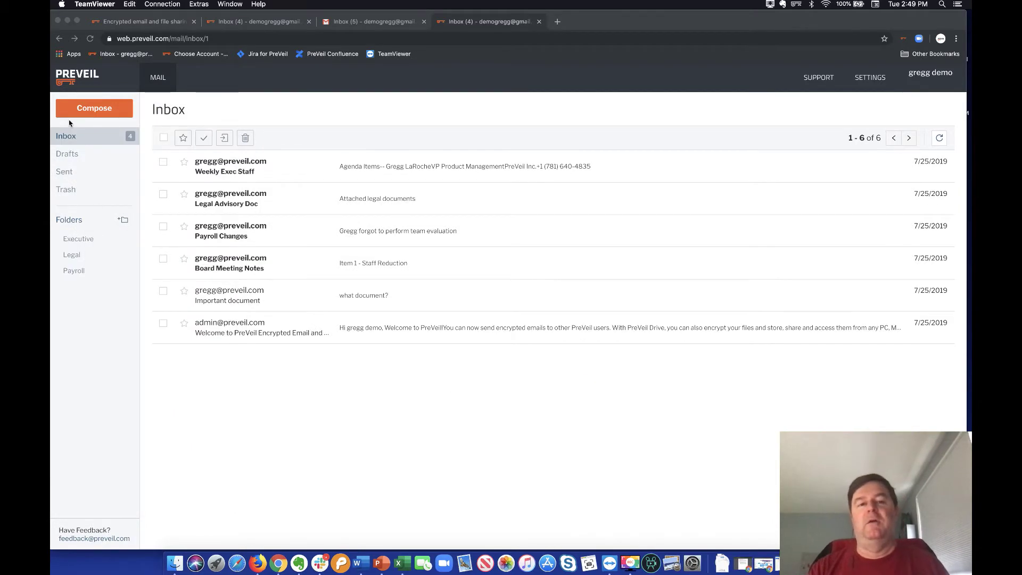